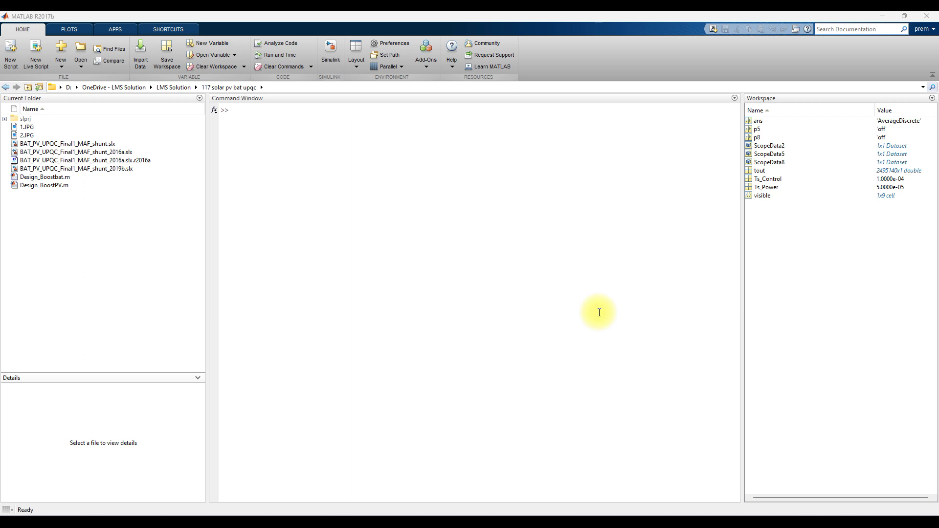
Select BAT_PV_UPQC_Final1_MAF_shunt_2019b.slx to show its details, revealing it was saved in Simulink R2019b.
{"action": "left_click", "coordinate": [71, 14]}
{"action": "key", "text": "ctrl+shift+d"}
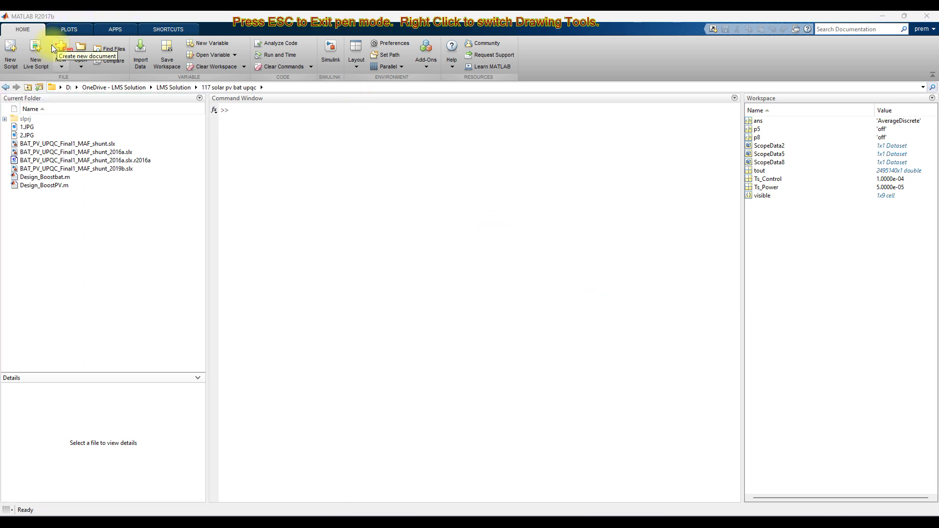
{"action": "mouse_move", "coordinate": [55, 23]}
{"action": "left_mouse_down"}
{"action": "mouse_move", "coordinate": [58, 15]}
{"action": "mouse_move", "coordinate": [5, 17]}
{"action": "mouse_move", "coordinate": [63, 42]}
{"action": "mouse_move", "coordinate": [74, 64]}
{"action": "left_mouse_up"}
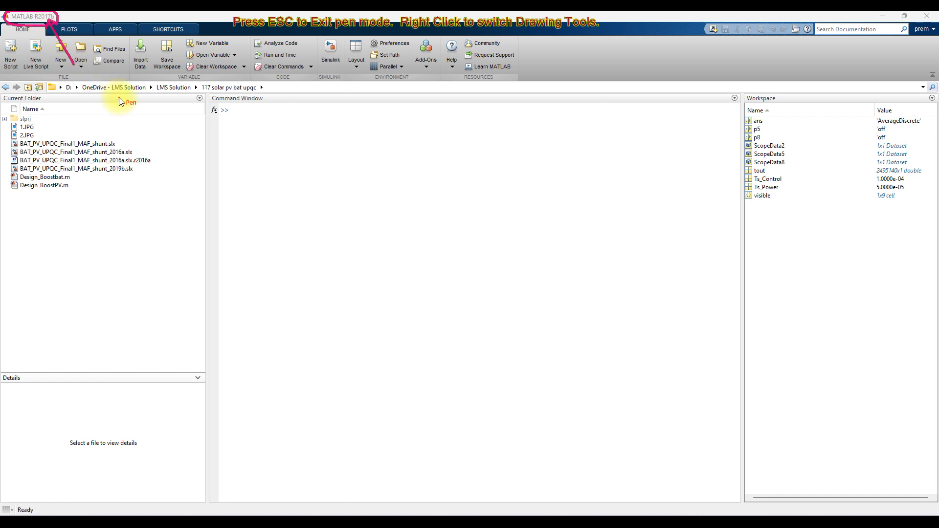
{"action": "key", "text": "Escape"}
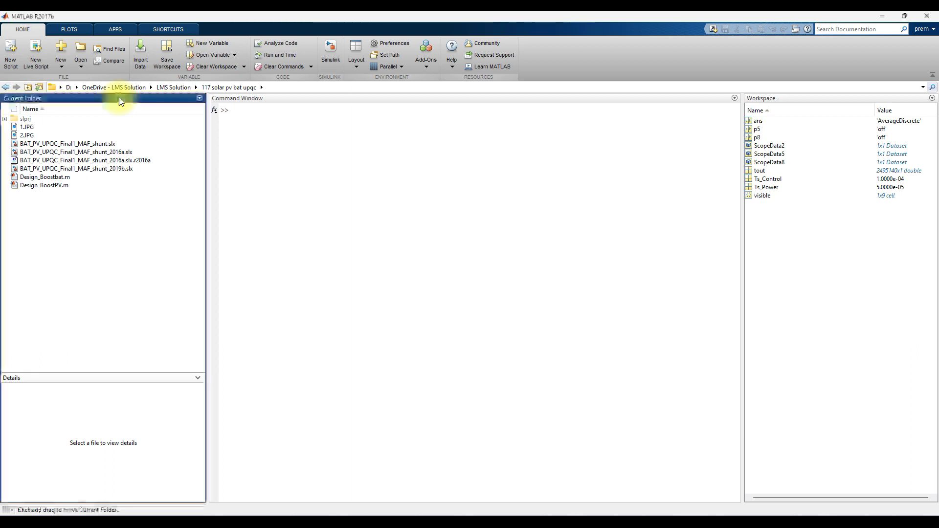
{"action": "left_click", "coordinate": [103, 170]}
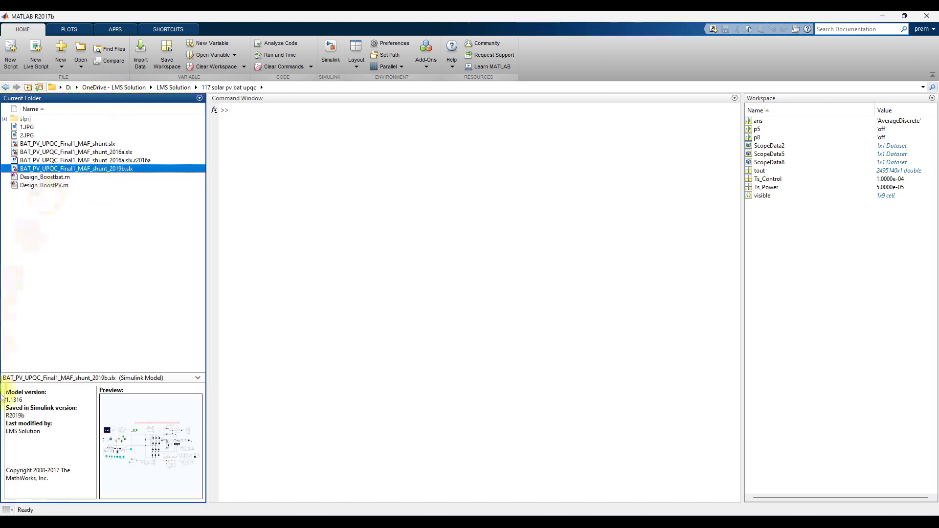
Highlight the R2019b version, then open the 2019b UPQC model, which raises a newer-version warning.
{"action": "left_click_drag", "start_coordinate": [6, 415], "coordinate": [13, 417]}
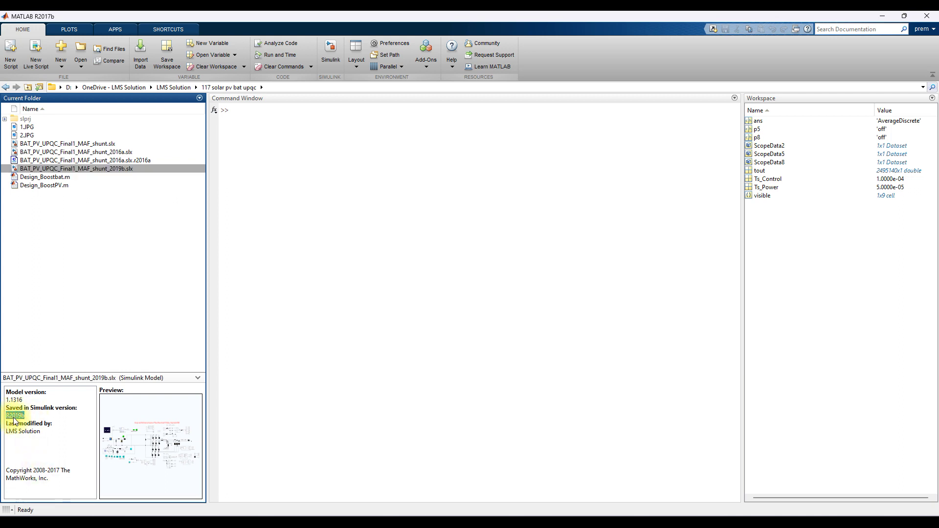
{"action": "left_click", "coordinate": [77, 248]}
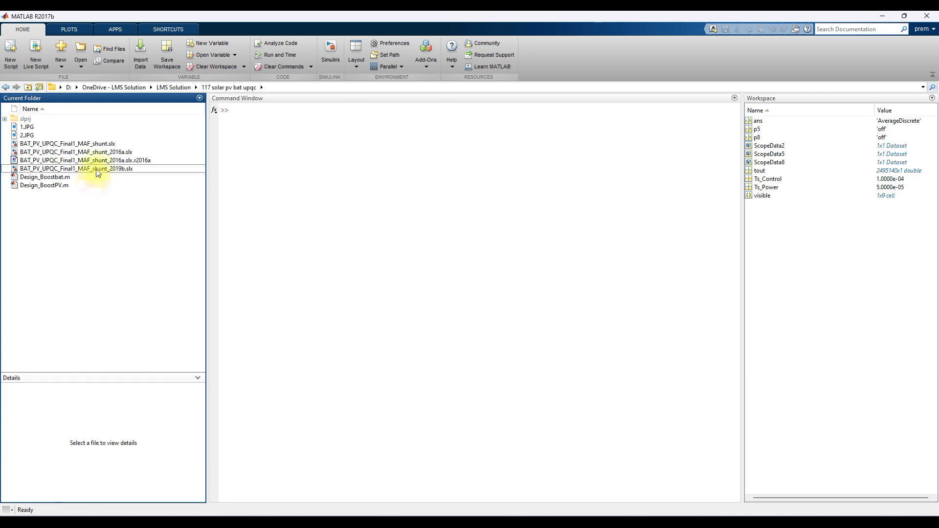
{"action": "double_click", "coordinate": [96, 168]}
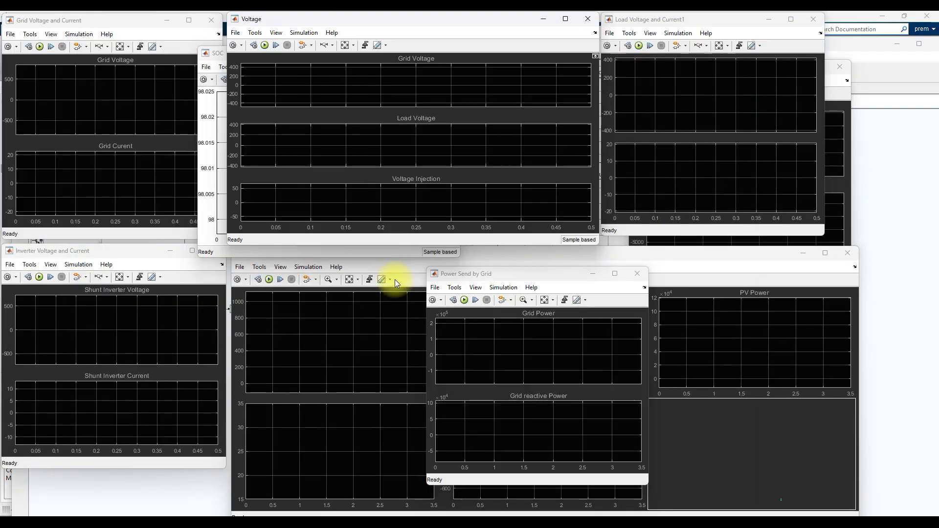
Restore and close the UPQC model window with its scopes, then clear the file selection.
{"action": "left_click", "coordinate": [890, 250]}
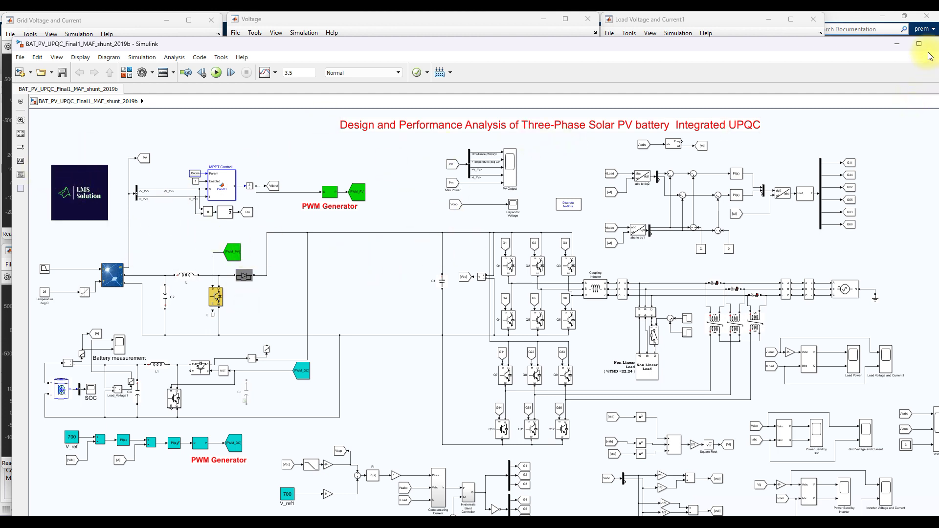
{"action": "double_click", "coordinate": [836, 43]}
{"action": "left_click", "coordinate": [798, 70]}
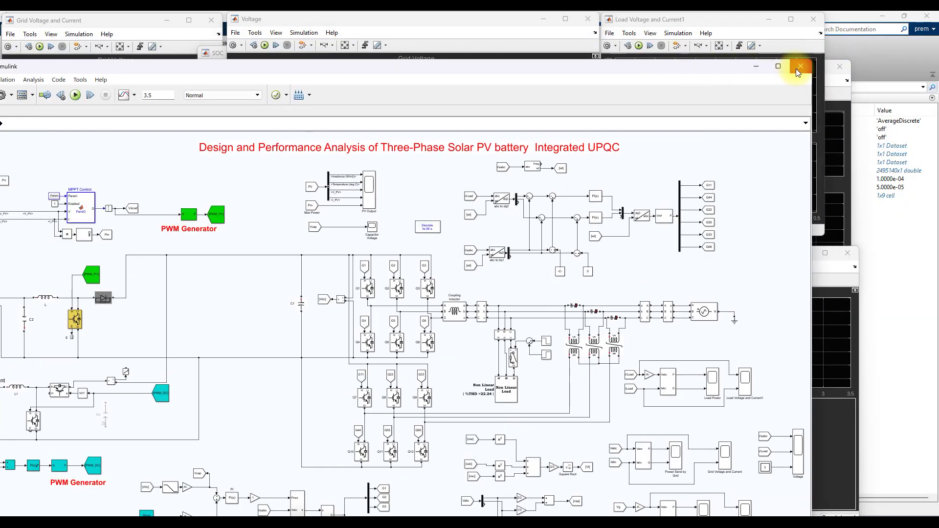
{"action": "left_click", "coordinate": [52, 263]}
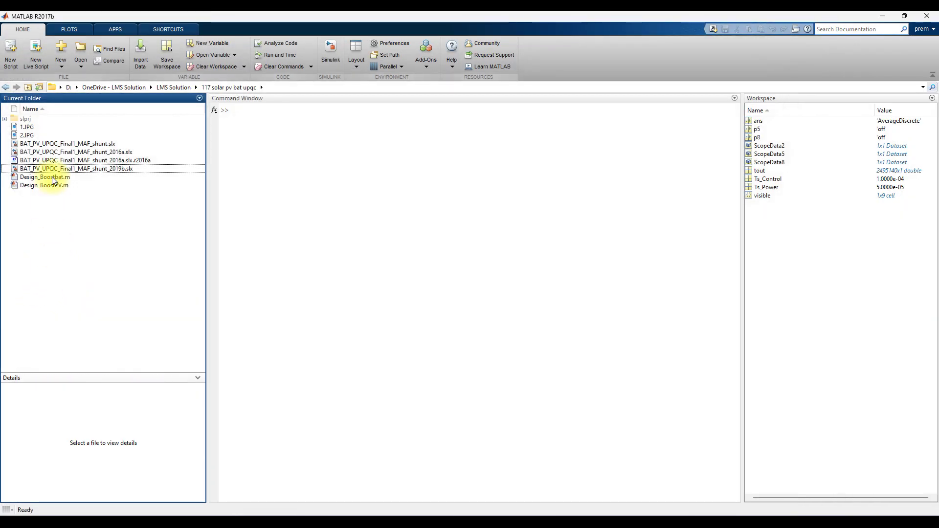
{"action": "left_click", "coordinate": [53, 169]}
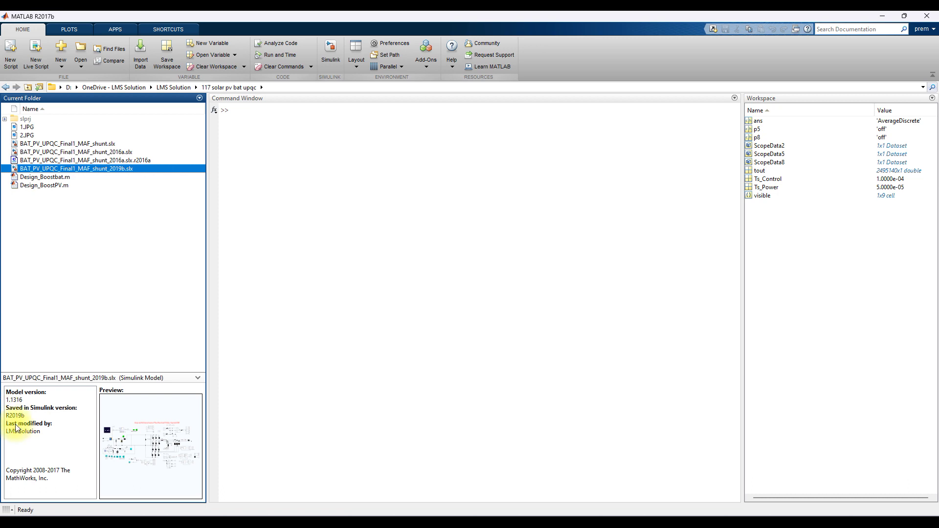
{"action": "left_click_drag", "start_coordinate": [5, 415], "coordinate": [27, 415]}
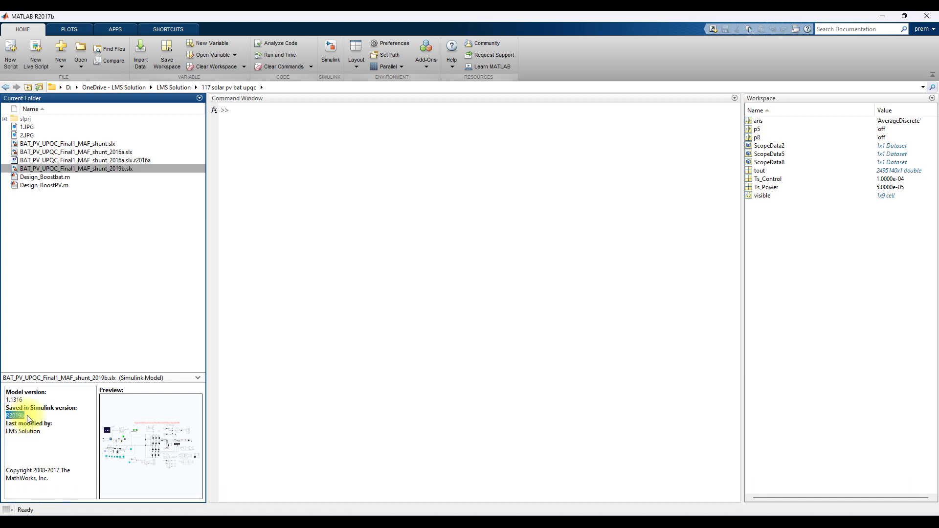
{"action": "left_click", "coordinate": [67, 276]}
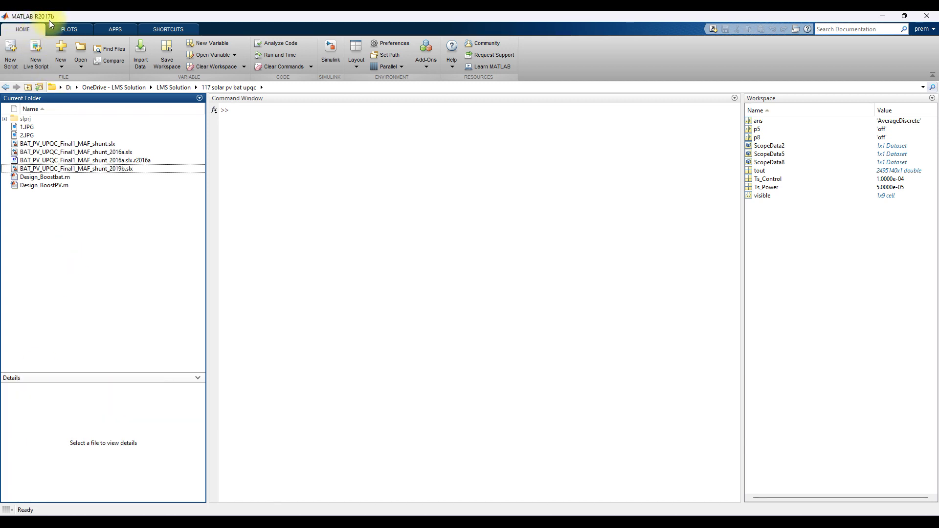
Reopen the 2019b UPQC model, then minimize the MATLAB and model windows.
{"action": "left_click", "coordinate": [45, 169]}
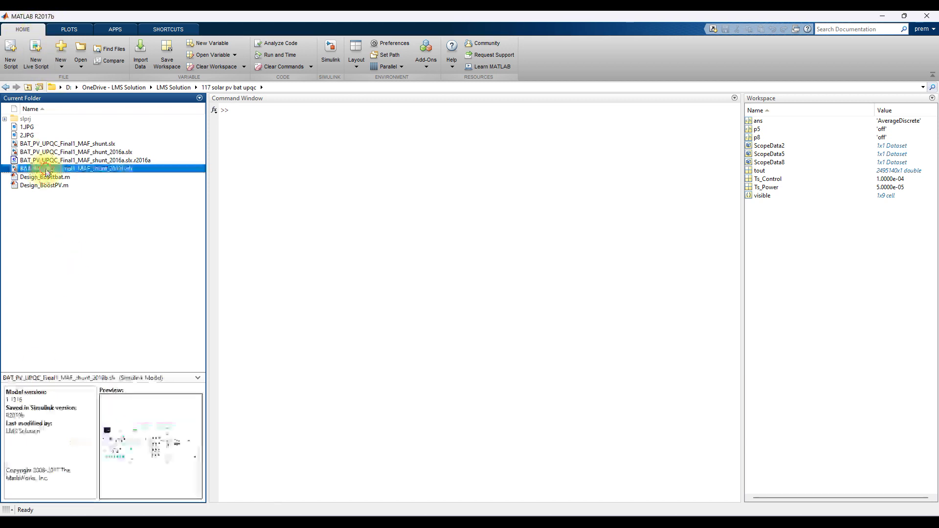
{"action": "double_click", "coordinate": [46, 169]}
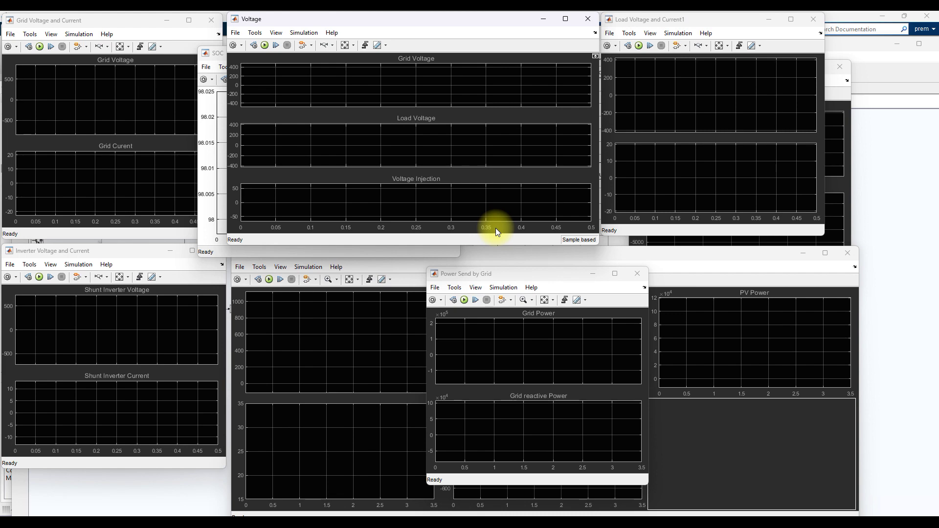
{"action": "left_click", "coordinate": [902, 210]}
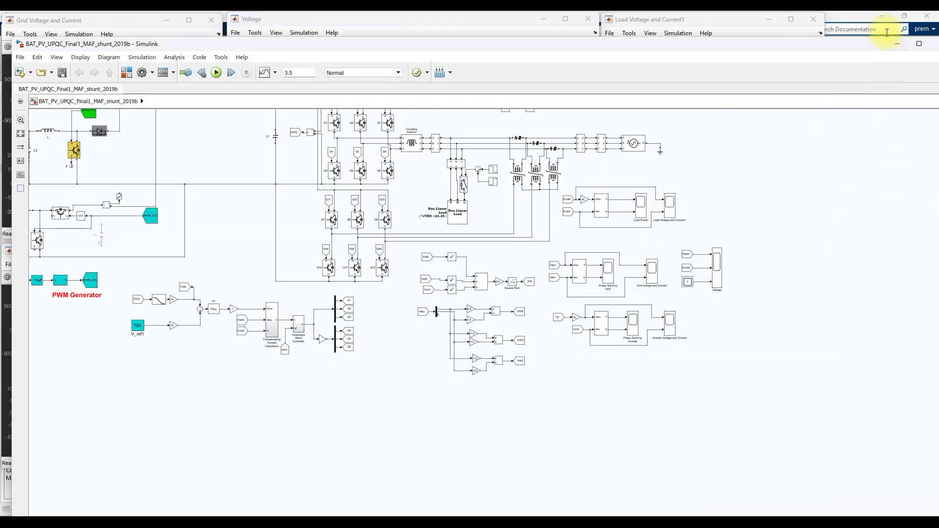
{"action": "left_click", "coordinate": [882, 17]}
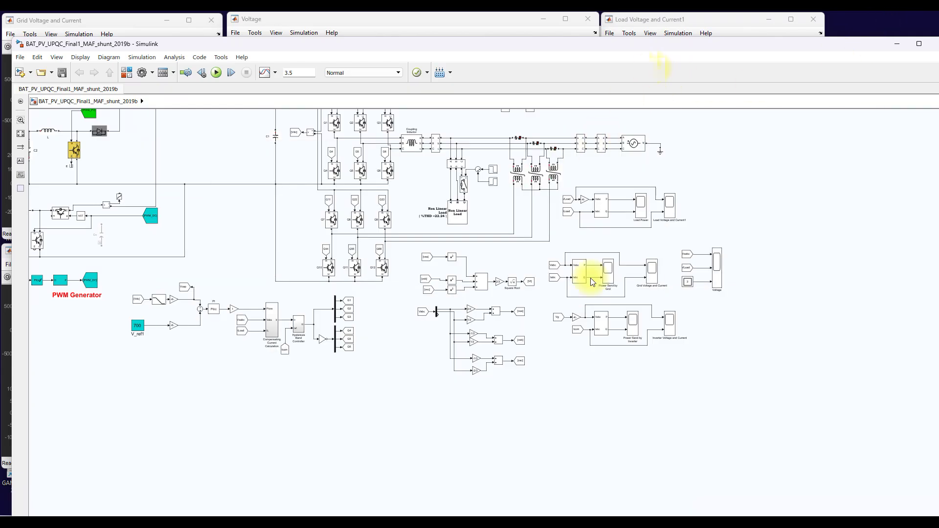
{"action": "left_click", "coordinate": [897, 43]}
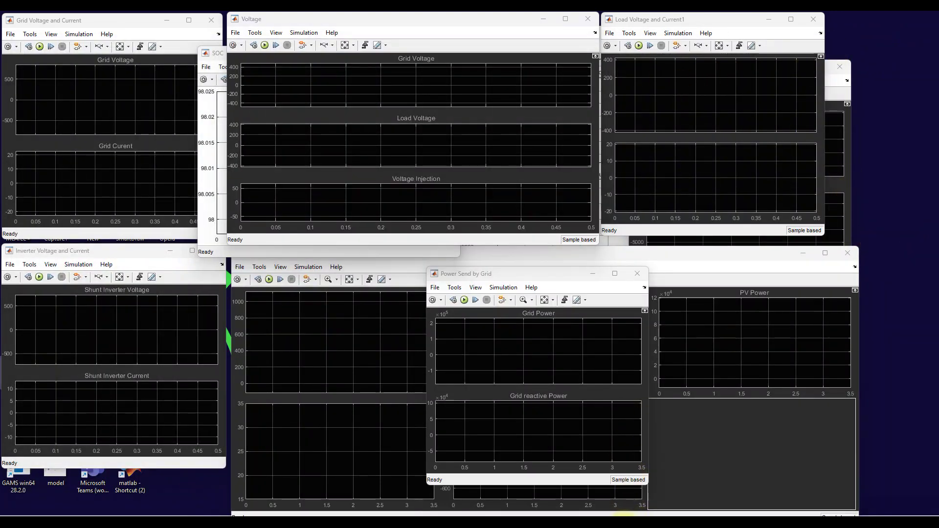
Close the newer-version warning window and bring the MATLAB R2017b main window back to the front.
{"action": "mouse_move", "coordinate": [626, 519]}
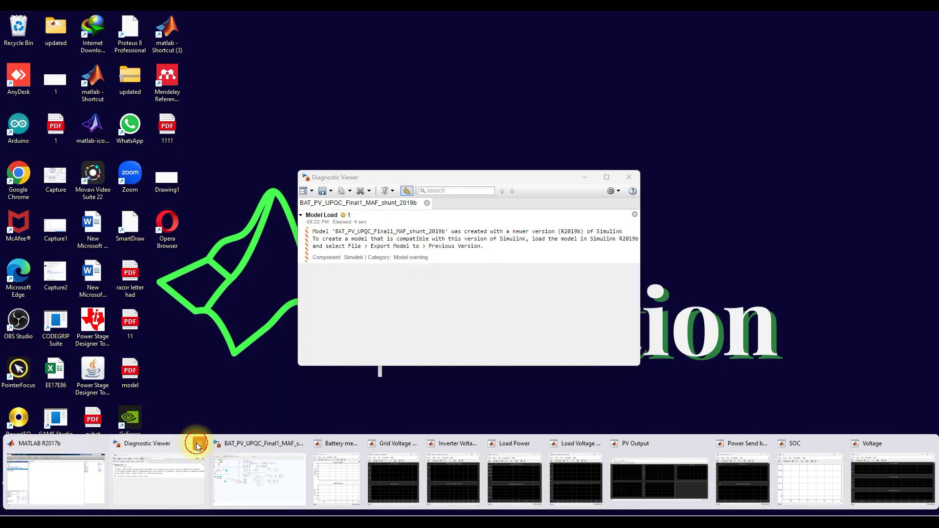
{"action": "left_click", "coordinate": [198, 443]}
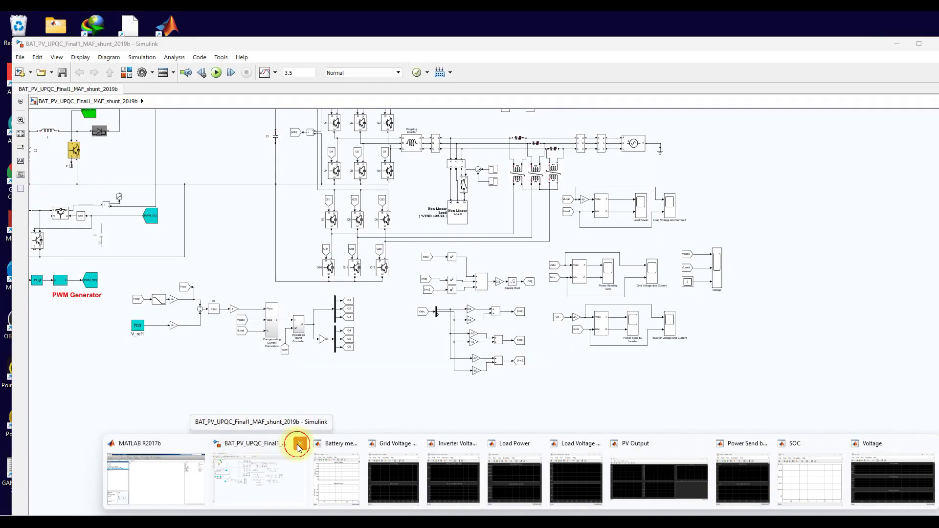
{"action": "left_click", "coordinate": [210, 480]}
{"action": "left_click", "coordinate": [611, 469]}
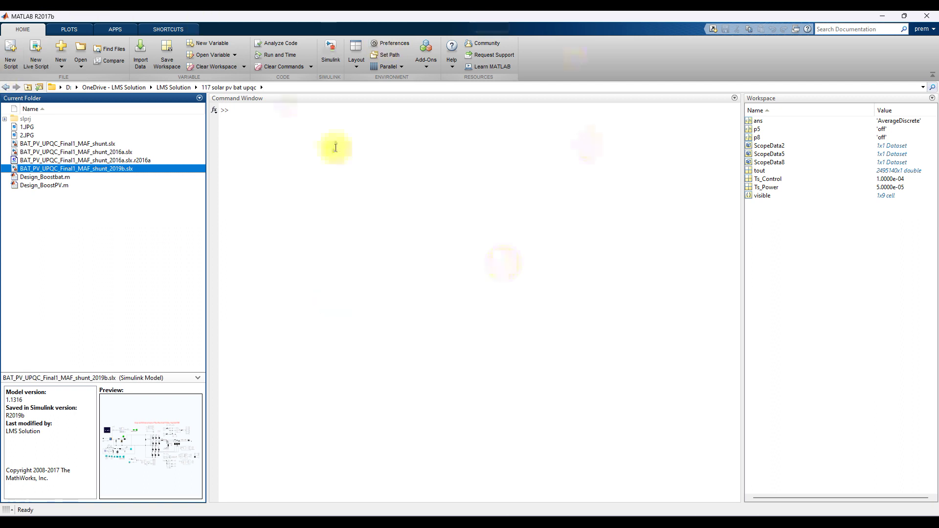
Open the MATLAB Preferences dialog from the Home tab's Environment section.
{"action": "key", "text": "F11"}
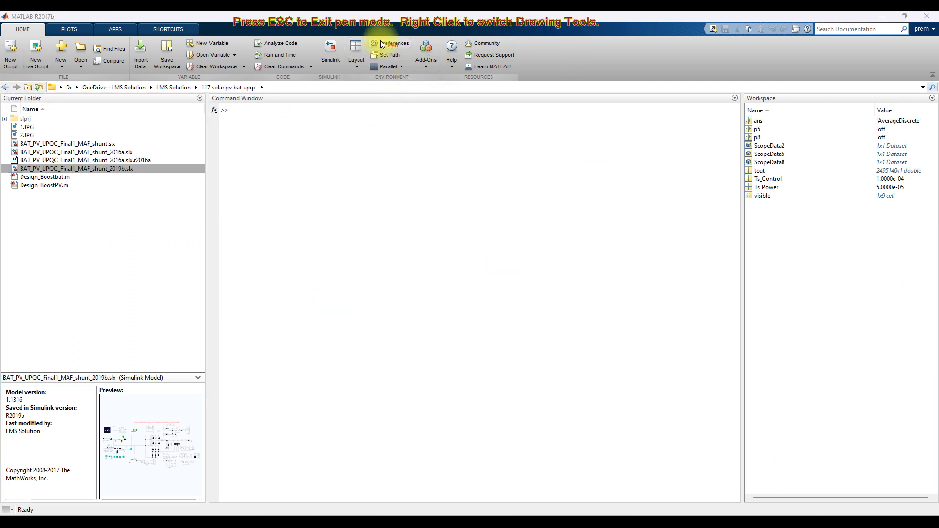
{"action": "mouse_move", "coordinate": [393, 35]}
{"action": "left_mouse_down"}
{"action": "mouse_move", "coordinate": [342, 43]}
{"action": "mouse_move", "coordinate": [345, 50]}
{"action": "mouse_move", "coordinate": [399, 59]}
{"action": "mouse_move", "coordinate": [427, 49]}
{"action": "mouse_move", "coordinate": [386, 34]}
{"action": "left_mouse_up"}
{"action": "left_click_drag", "start_coordinate": [402, 71], "coordinate": [395, 54]}
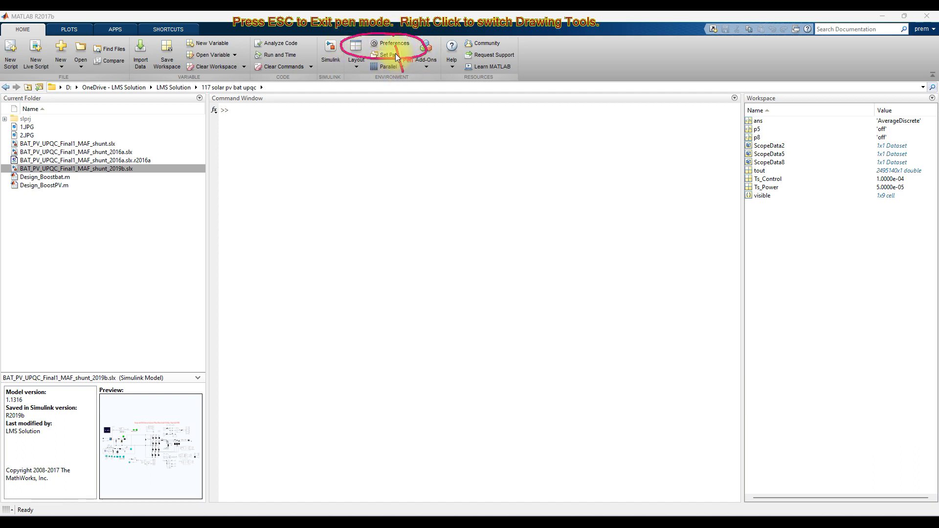
{"action": "key", "text": "Escape"}
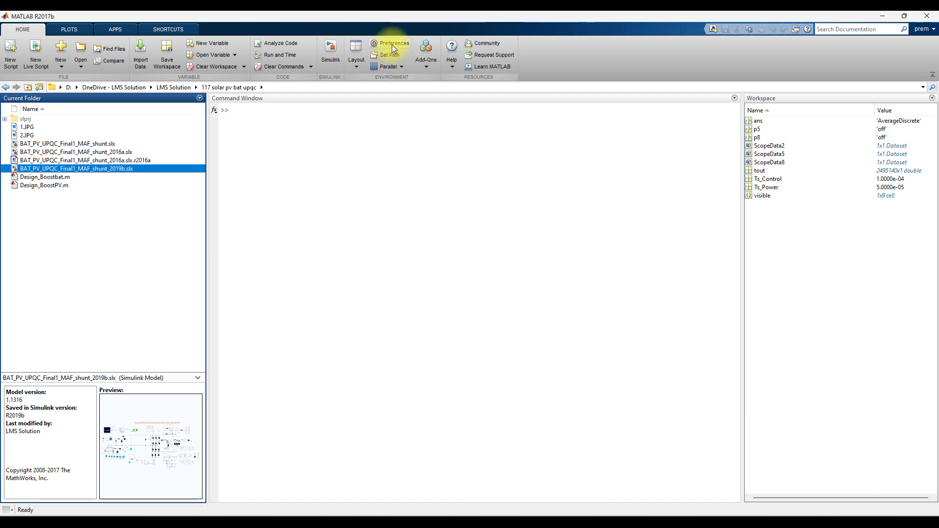
{"action": "left_click", "coordinate": [392, 45]}
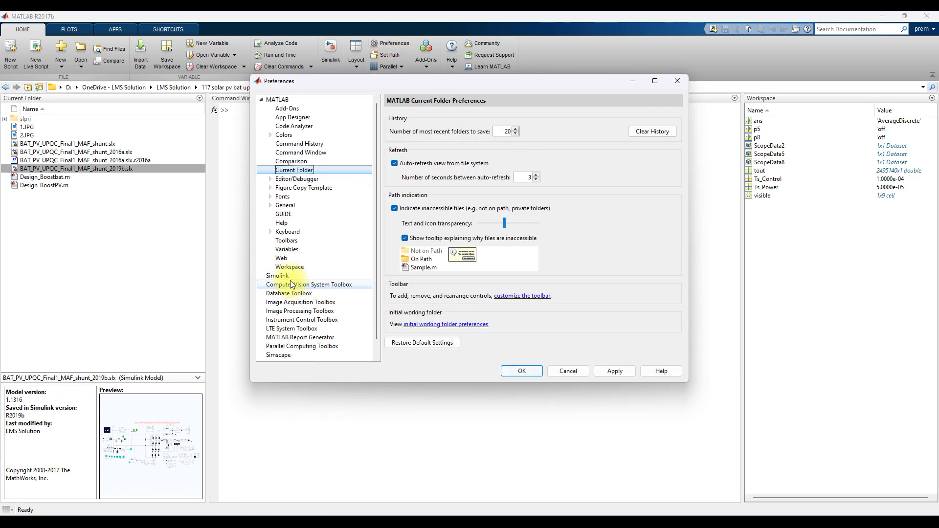
Select Simulink in the Preferences tree to show the Simulink Preferences page.
{"action": "key", "text": "ctrl+shift+p"}
{"action": "mouse_move", "coordinate": [292, 267]}
{"action": "left_mouse_down"}
{"action": "mouse_move", "coordinate": [253, 271]}
{"action": "mouse_move", "coordinate": [256, 282]}
{"action": "mouse_move", "coordinate": [279, 292]}
{"action": "mouse_move", "coordinate": [291, 274]}
{"action": "left_mouse_up"}
{"action": "key", "text": "Escape"}
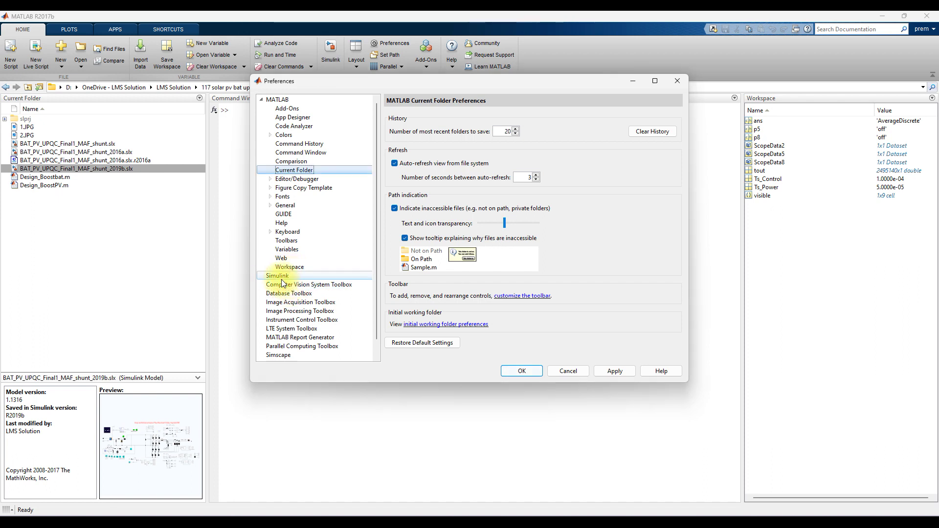
{"action": "left_click", "coordinate": [281, 276]}
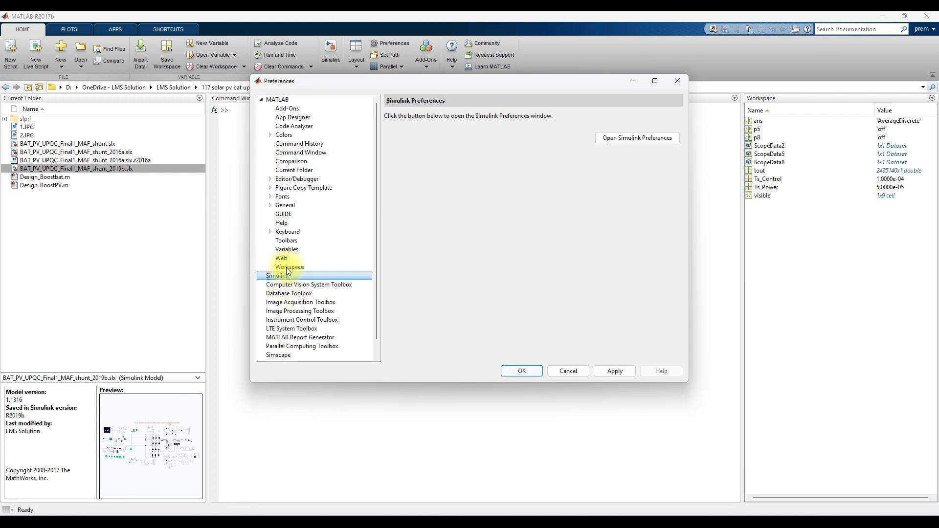
{"action": "key", "text": "ctrl+shift+p"}
{"action": "mouse_move", "coordinate": [642, 126]}
{"action": "left_mouse_down"}
{"action": "mouse_move", "coordinate": [612, 120]}
{"action": "mouse_move", "coordinate": [587, 129]}
{"action": "mouse_move", "coordinate": [582, 143]}
{"action": "mouse_move", "coordinate": [649, 150]}
{"action": "left_mouse_up"}
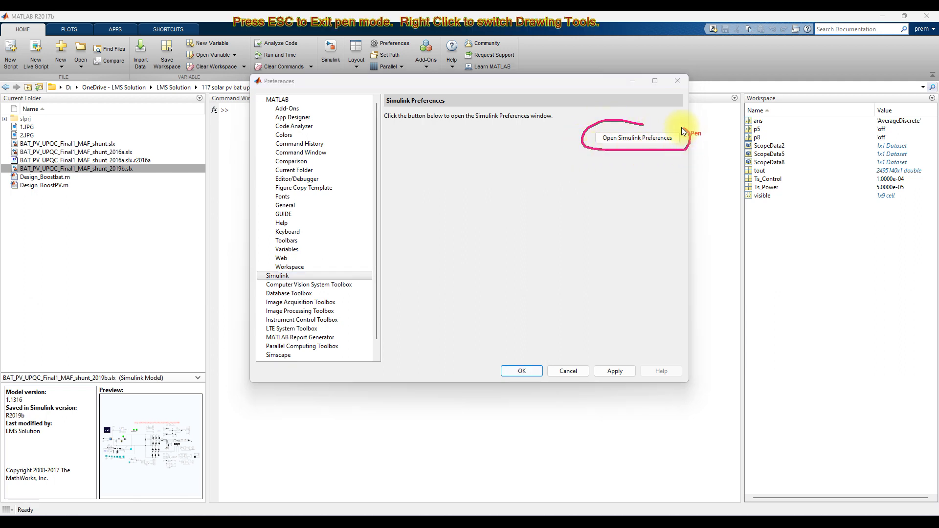
{"action": "key", "text": "Escape"}
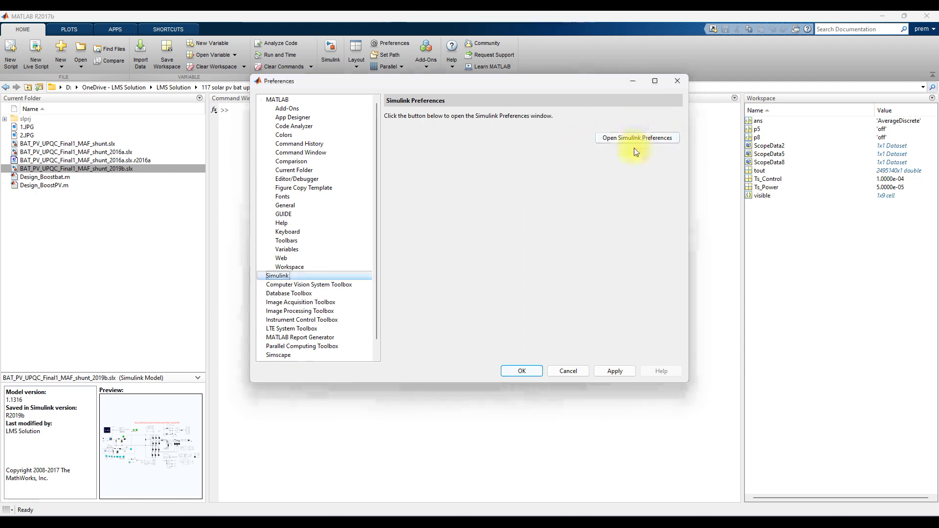
Open the Simulink Preferences window and go to its Model File page.
{"action": "left_click", "coordinate": [630, 139]}
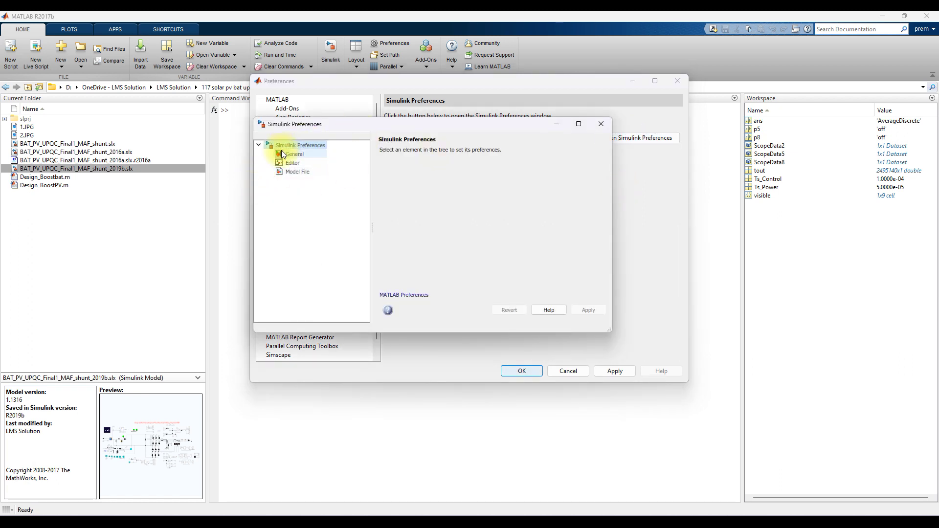
{"action": "left_click", "coordinate": [295, 154]}
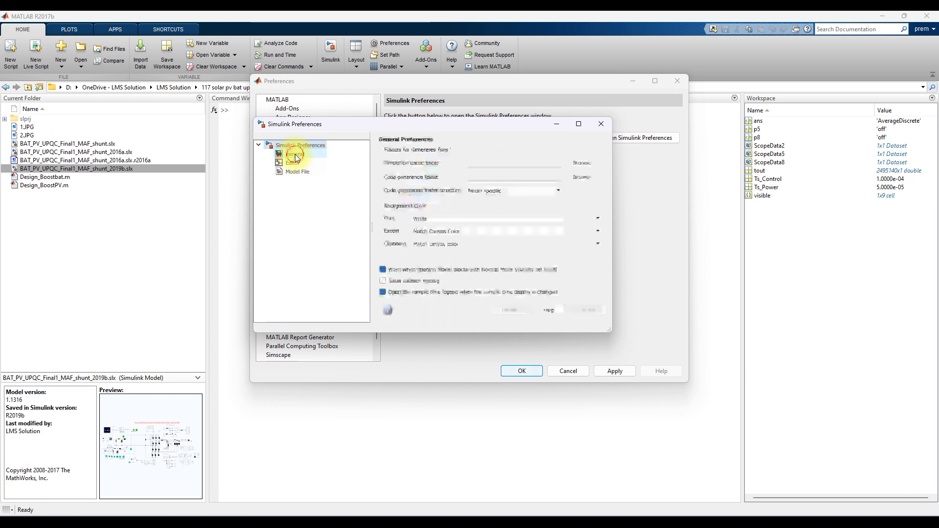
{"action": "left_click", "coordinate": [293, 163]}
{"action": "left_click", "coordinate": [297, 172]}
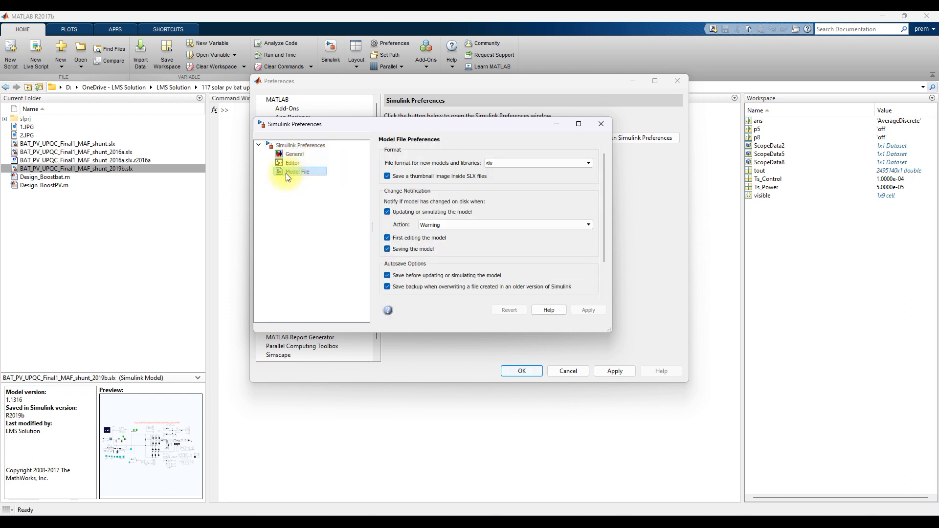
{"action": "key", "text": "F10"}
{"action": "mouse_move", "coordinate": [304, 164]}
{"action": "left_mouse_down"}
{"action": "mouse_move", "coordinate": [313, 164]}
{"action": "mouse_move", "coordinate": [274, 170]}
{"action": "left_mouse_up"}
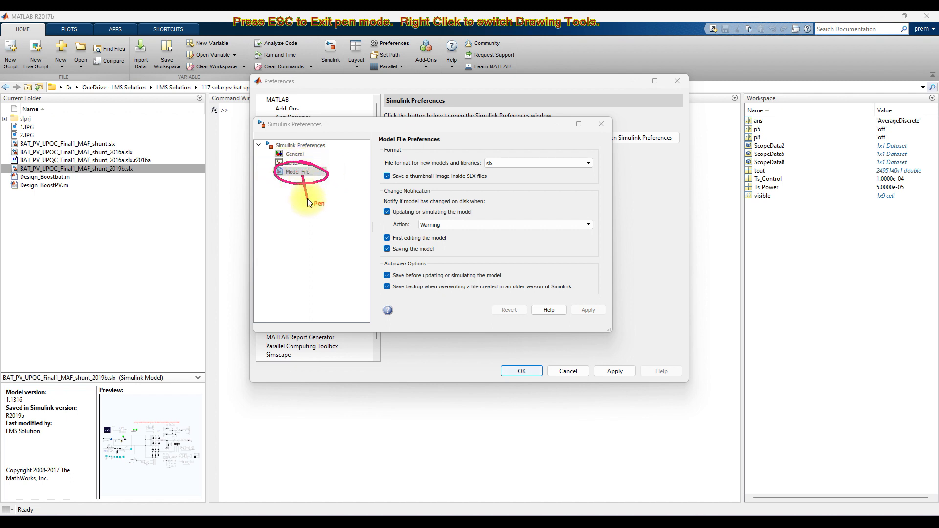
{"action": "key", "text": "Escape"}
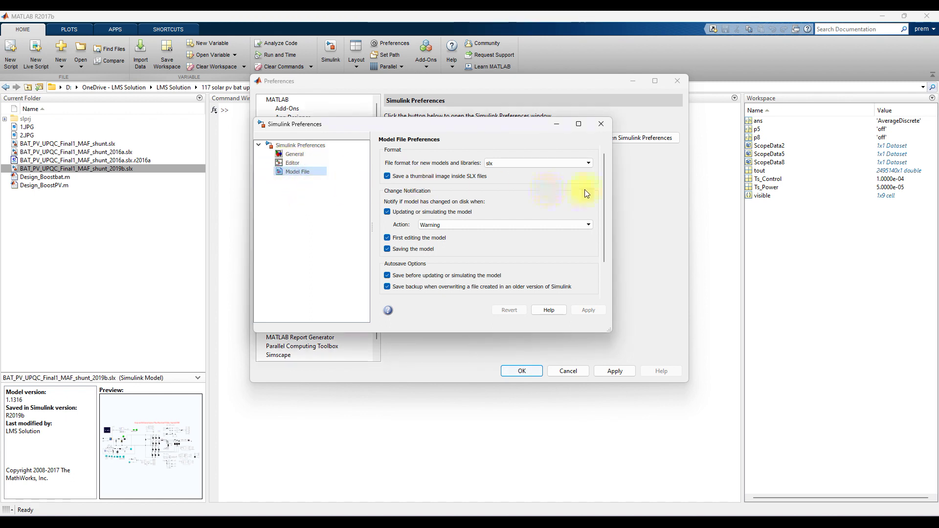
{"action": "left_click_drag", "start_coordinate": [603, 181], "coordinate": [603, 210]}
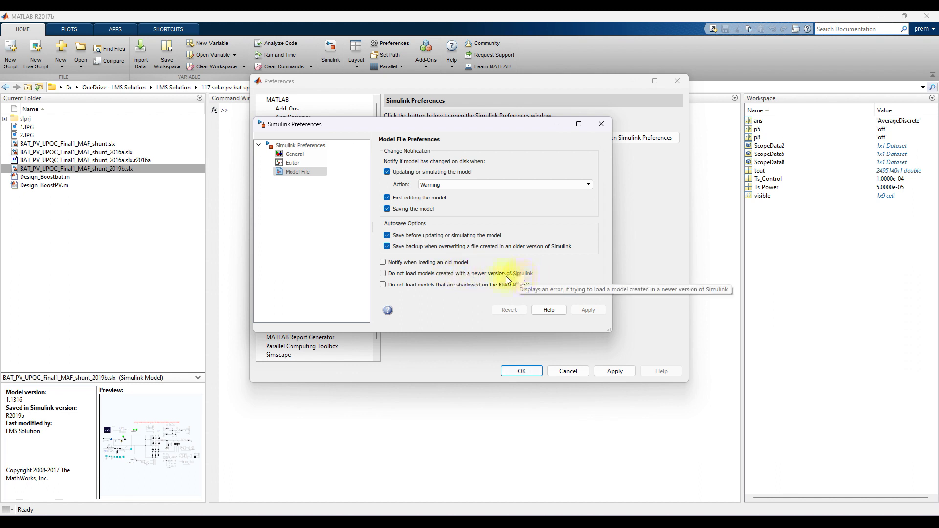
Check 'Do not load models created with a newer version of Simulink', apply, and close preferences.
{"action": "left_click", "coordinate": [382, 273]}
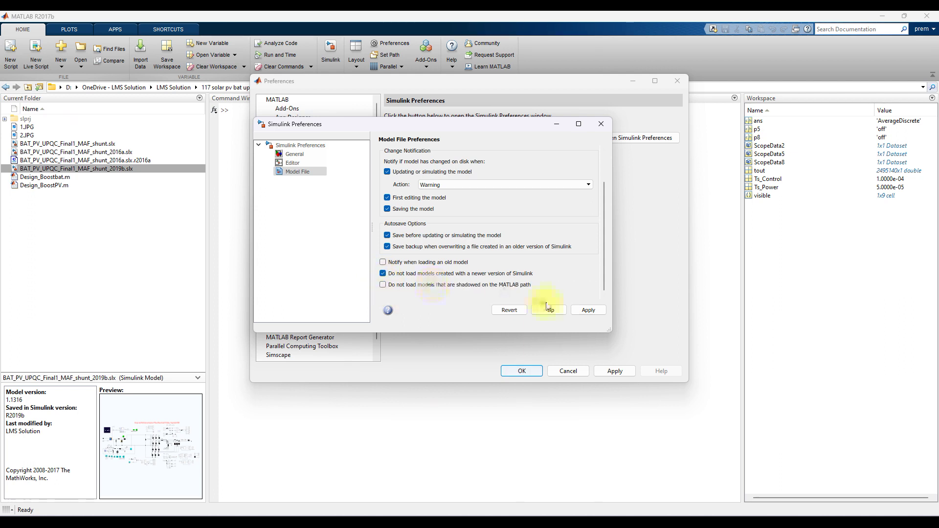
{"action": "left_click", "coordinate": [584, 310]}
{"action": "left_click", "coordinate": [601, 123]}
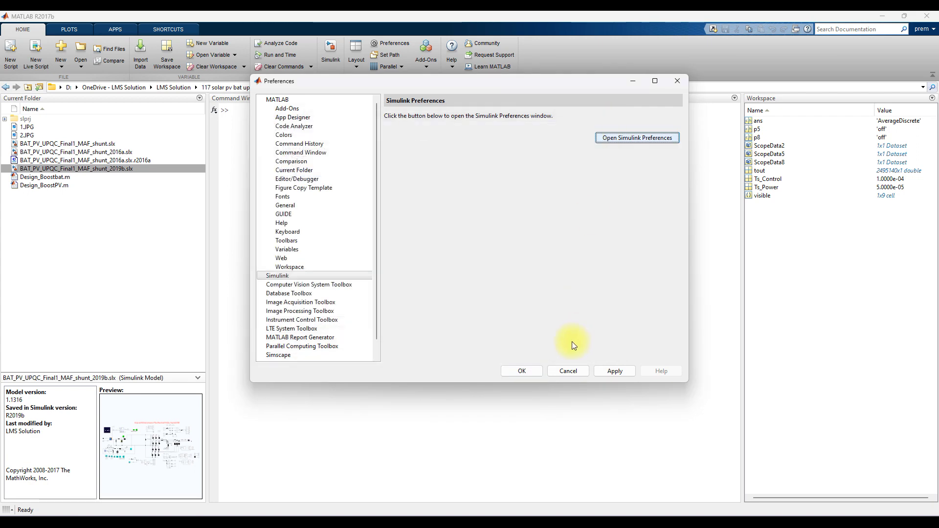
{"action": "left_click", "coordinate": [532, 368]}
Try opening the 2019b UPQC model, which now fails with a newer-version error.
{"action": "left_click", "coordinate": [107, 254]}
{"action": "left_click", "coordinate": [95, 169]}
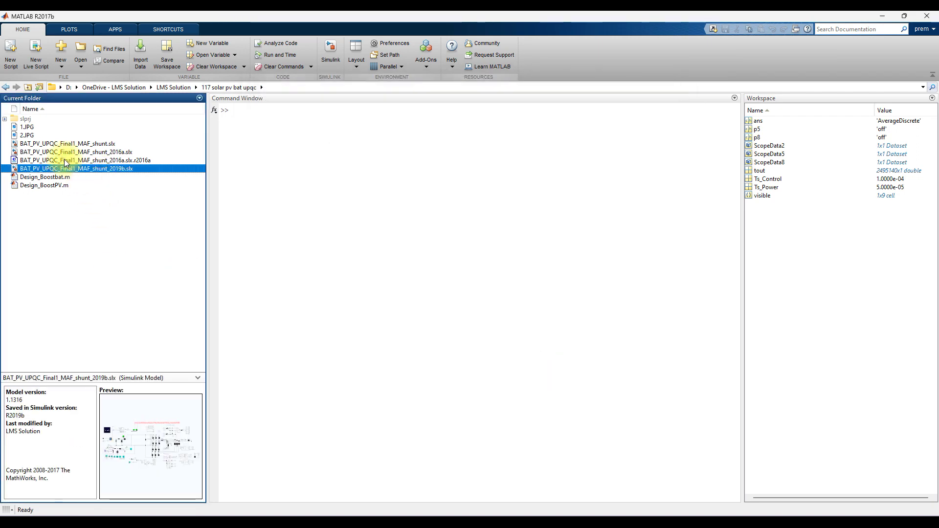
{"action": "double_click", "coordinate": [84, 169]}
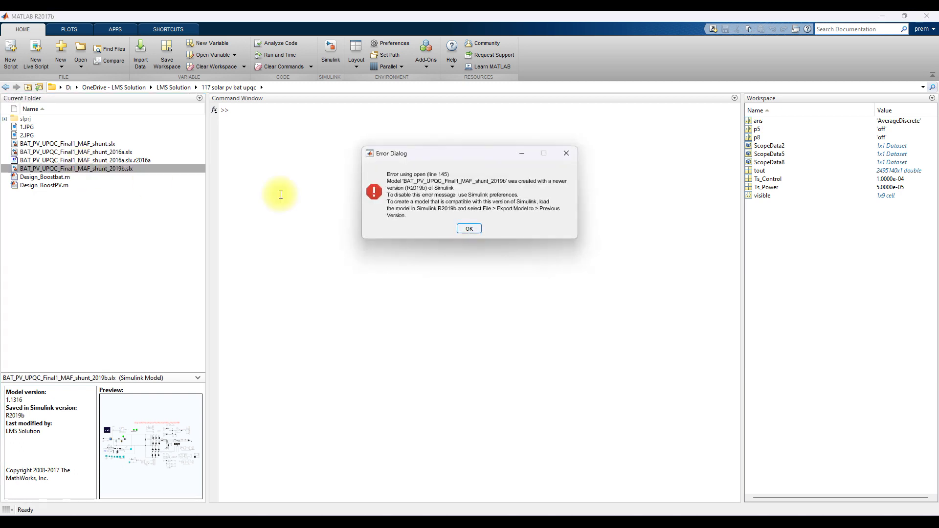
Annotate the screen to outline the newer-version error message, then clear the annotations.
{"action": "key", "text": "F10"}
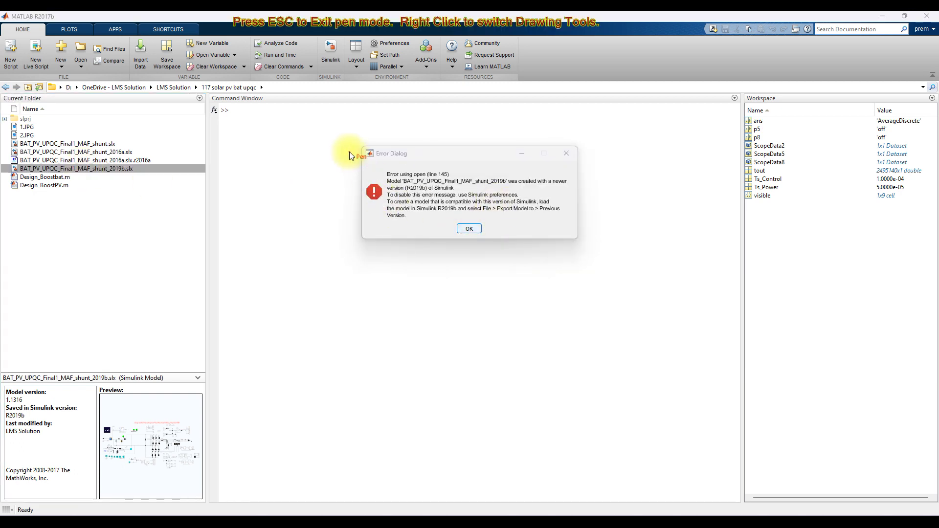
{"action": "mouse_move", "coordinate": [349, 141]}
{"action": "left_mouse_down"}
{"action": "mouse_move", "coordinate": [346, 256]}
{"action": "mouse_move", "coordinate": [468, 257]}
{"action": "left_mouse_up"}
{"action": "mouse_move", "coordinate": [582, 257]}
{"action": "left_mouse_down"}
{"action": "mouse_move", "coordinate": [579, 126]}
{"action": "mouse_move", "coordinate": [350, 140]}
{"action": "left_mouse_up"}
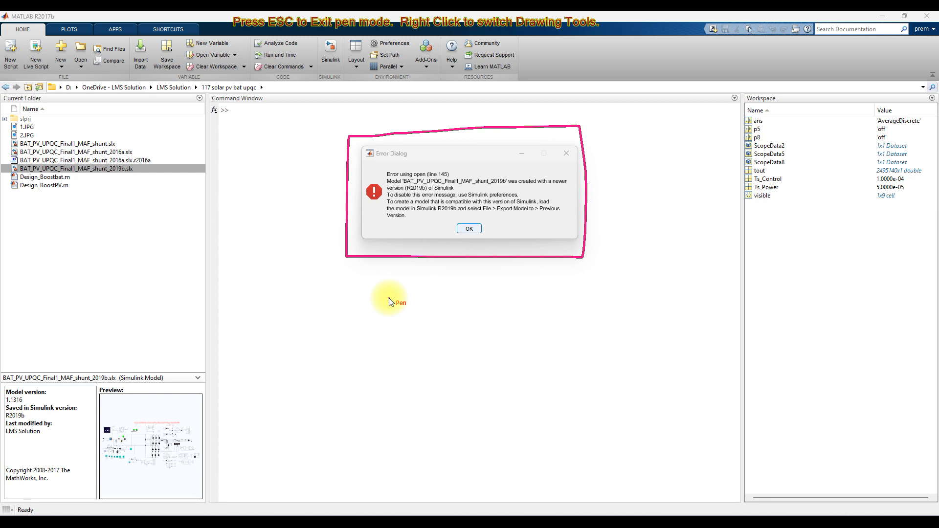
{"action": "mouse_move", "coordinate": [71, 14]}
{"action": "left_mouse_down"}
{"action": "mouse_move", "coordinate": [0, 13]}
{"action": "mouse_move", "coordinate": [1, 24]}
{"action": "mouse_move", "coordinate": [38, 33]}
{"action": "mouse_move", "coordinate": [76, 30]}
{"action": "mouse_move", "coordinate": [62, 13]}
{"action": "mouse_move", "coordinate": [132, 36]}
{"action": "mouse_move", "coordinate": [243, 92]}
{"action": "mouse_move", "coordinate": [346, 190]}
{"action": "left_mouse_up"}
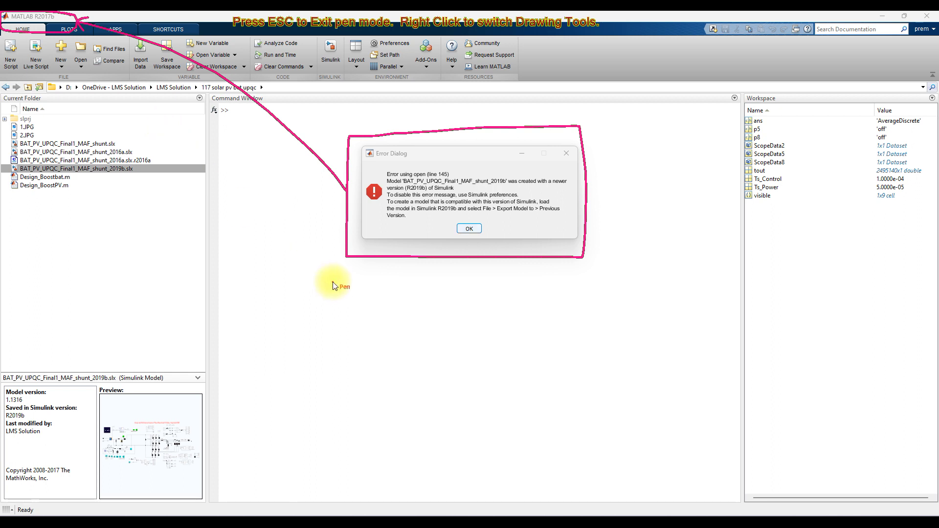
{"action": "key", "text": "Escape"}
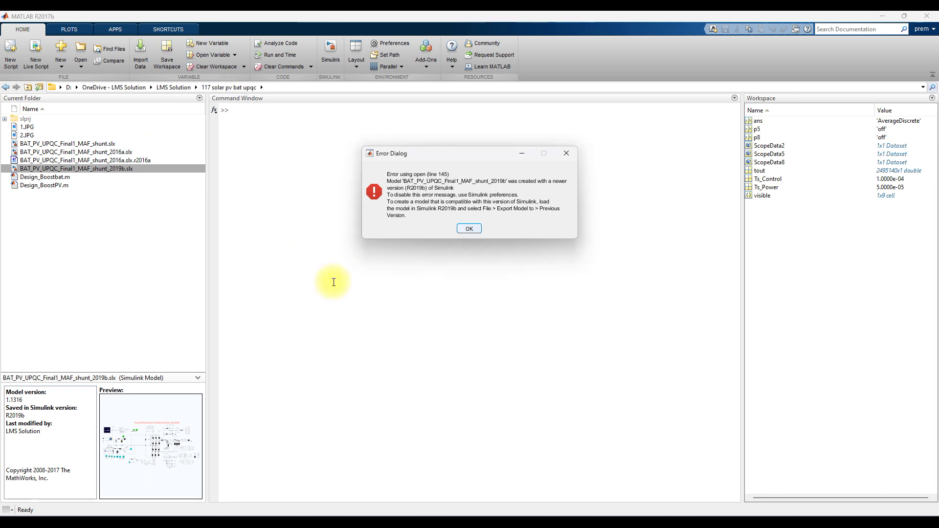
Dismiss the error and open Preferences > Simulink > Simulink Preferences > Model File.
{"action": "left_click", "coordinate": [467, 229]}
{"action": "left_click", "coordinate": [390, 43]}
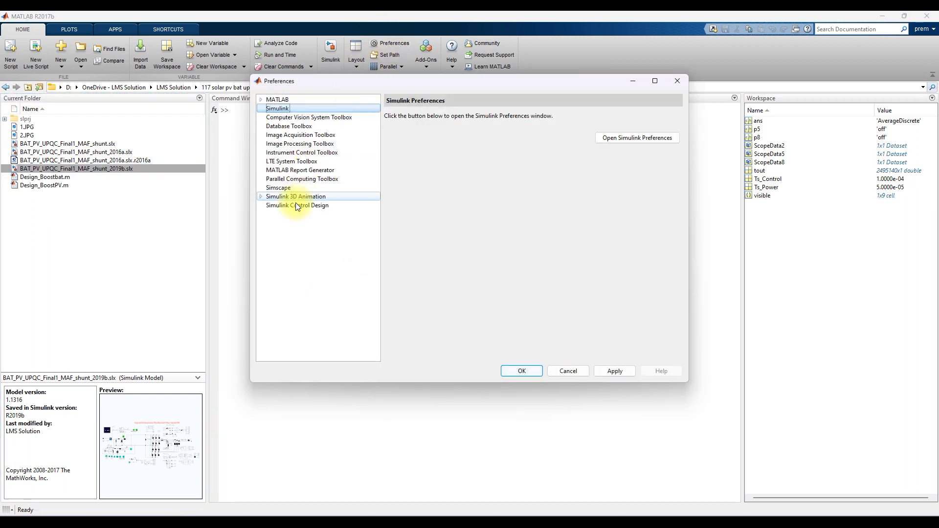
{"action": "left_click", "coordinate": [262, 99]}
{"action": "left_click", "coordinate": [276, 276]}
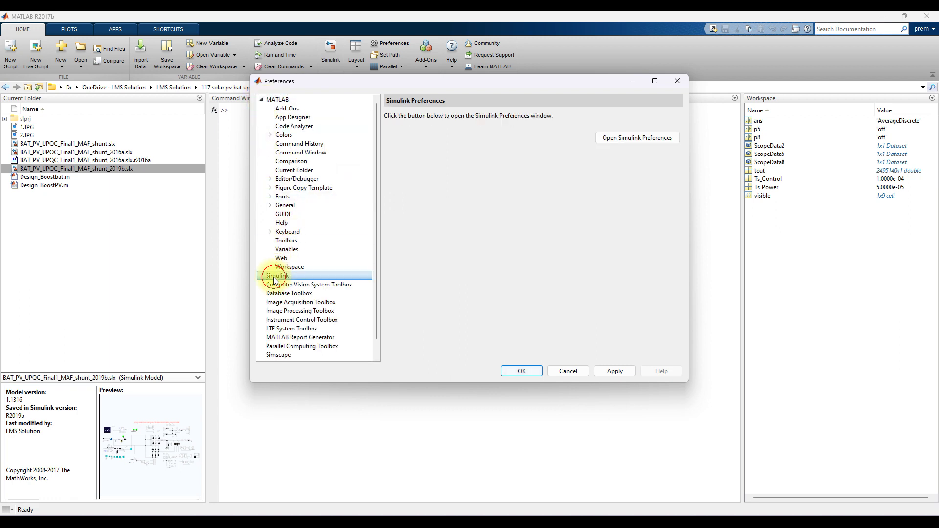
{"action": "left_click", "coordinate": [616, 139]}
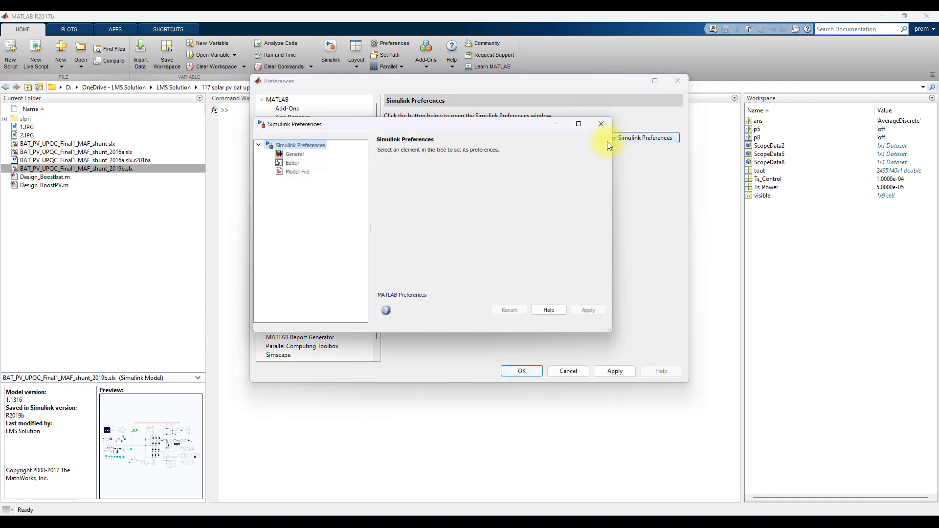
{"action": "left_click", "coordinate": [297, 171]}
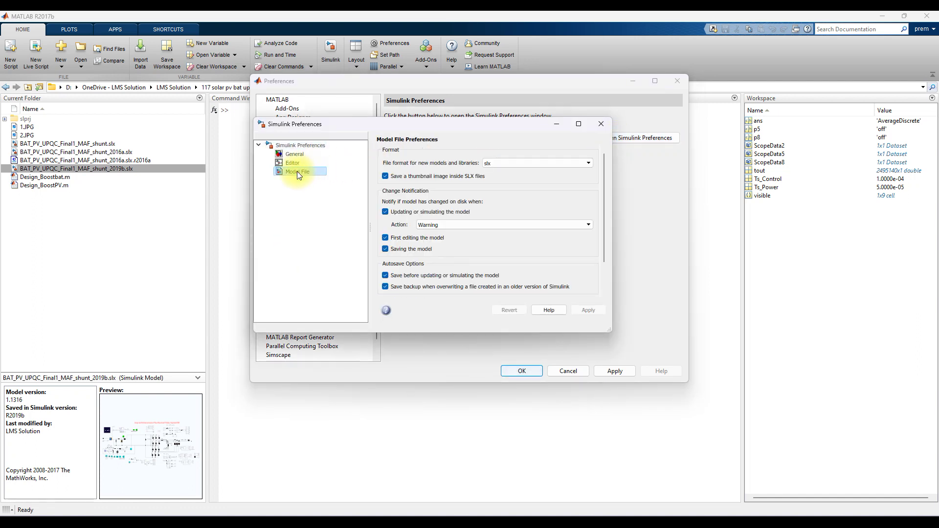
Uncheck 'Do not load models created with a newer version of Simulink', apply, and close preferences.
{"action": "left_click_drag", "start_coordinate": [606, 166], "coordinate": [606, 207]}
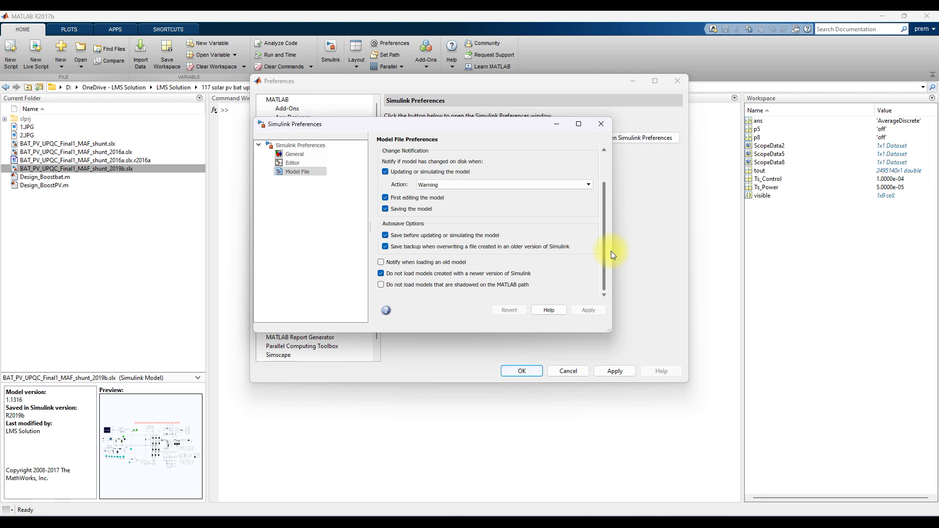
{"action": "left_click", "coordinate": [380, 273]}
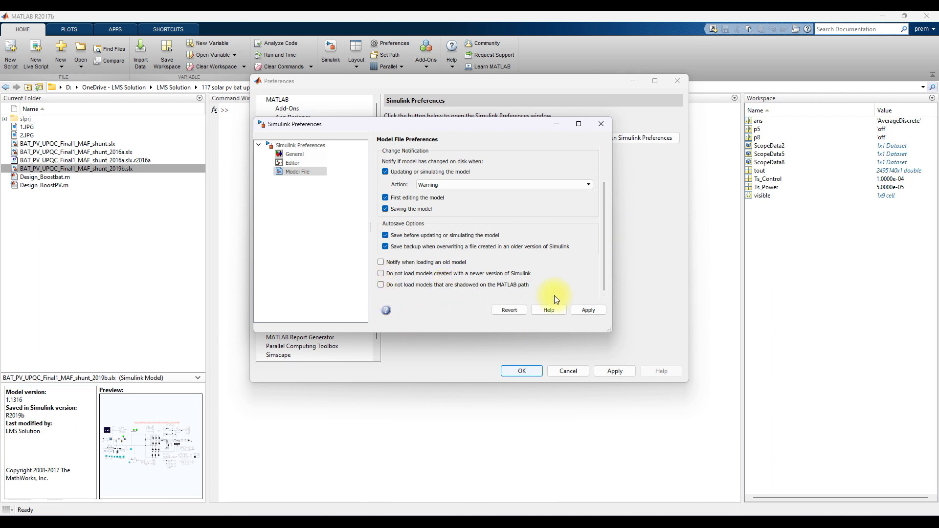
{"action": "left_click", "coordinate": [593, 309]}
{"action": "left_click", "coordinate": [601, 123]}
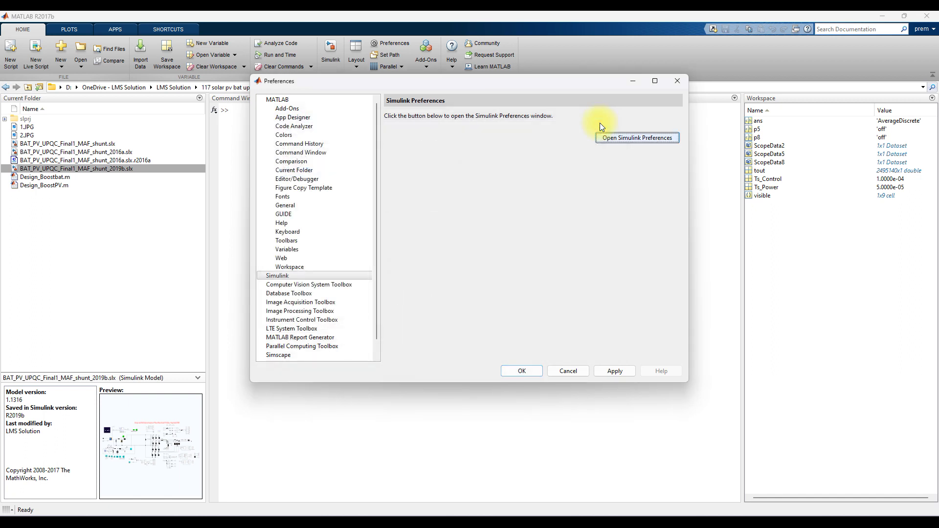
{"action": "left_click", "coordinate": [613, 371]}
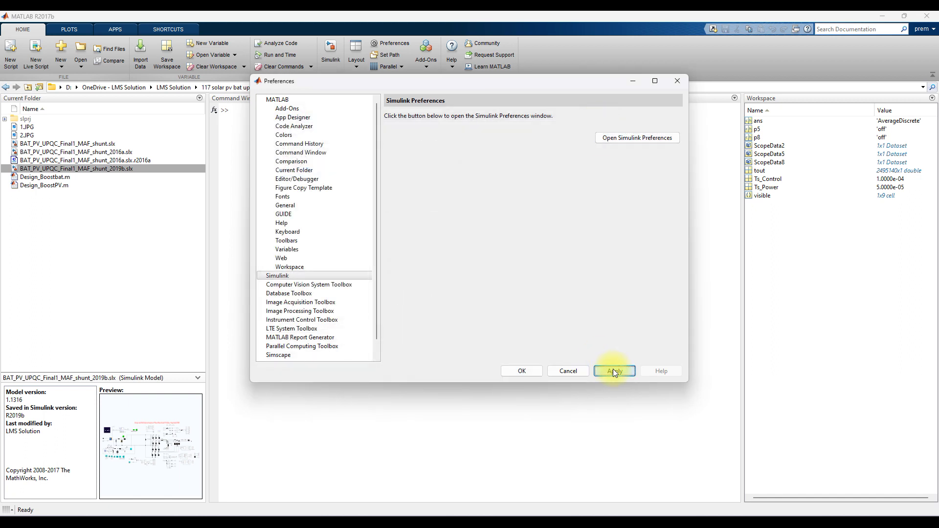
{"action": "left_click", "coordinate": [521, 371]}
{"action": "left_click", "coordinate": [102, 250]}
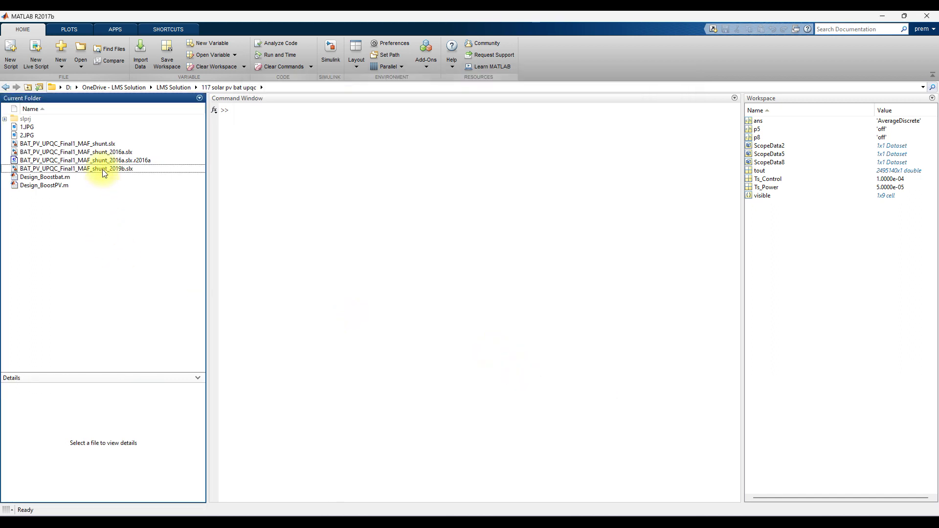
Open BAT_PV_UPQC_Final1_MAF_shunt_2019b.slx, bring its diagram forward, and fit the whole model to view.
{"action": "left_click", "coordinate": [102, 169]}
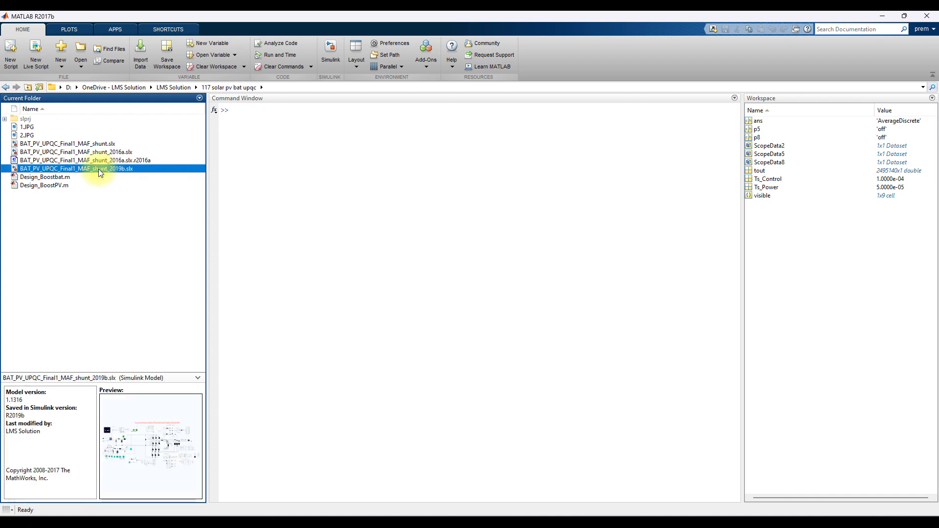
{"action": "double_click", "coordinate": [98, 169]}
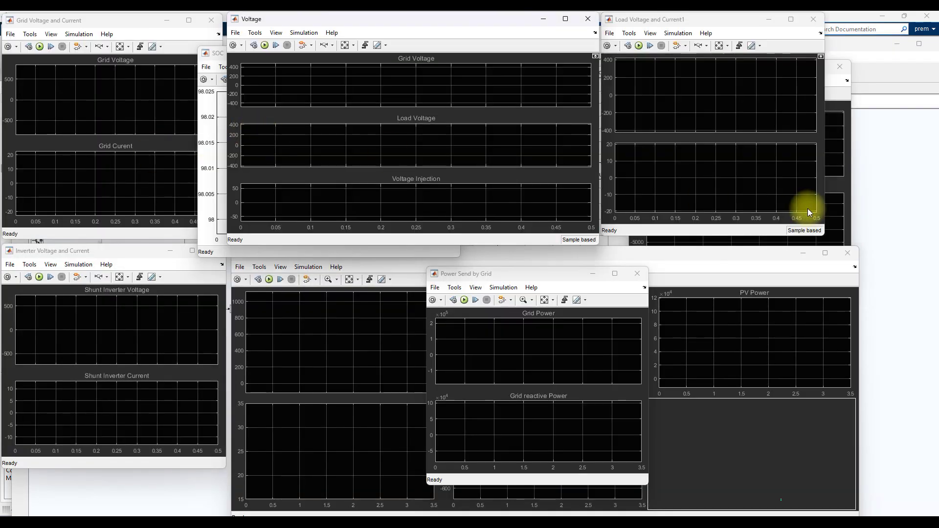
{"action": "left_click", "coordinate": [875, 210]}
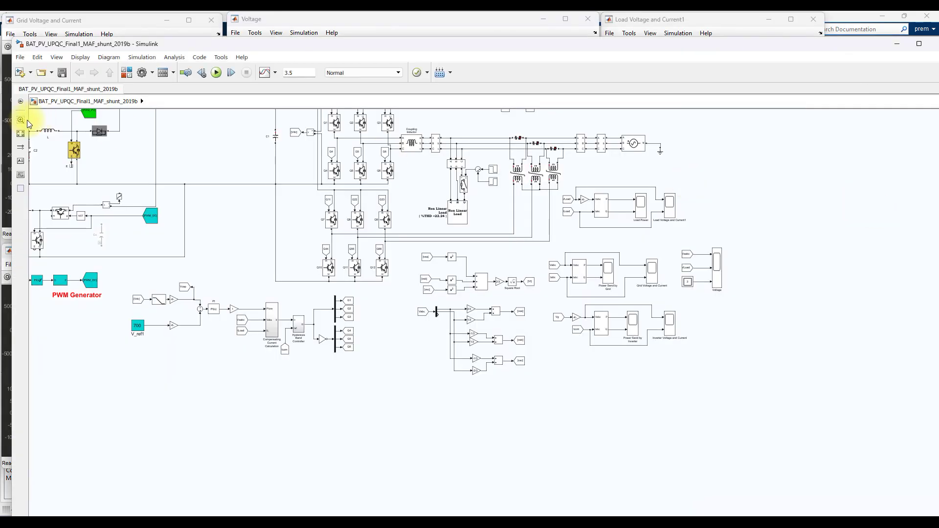
{"action": "left_click", "coordinate": [20, 133]}
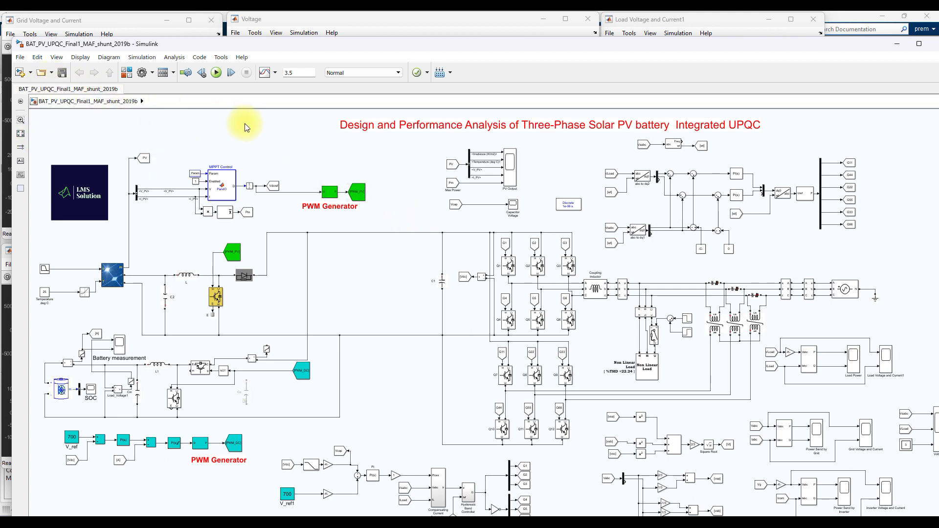
Start the UPQC simulation, view the PV Output scope plots, then stop the simulation.
{"action": "left_click", "coordinate": [216, 72]}
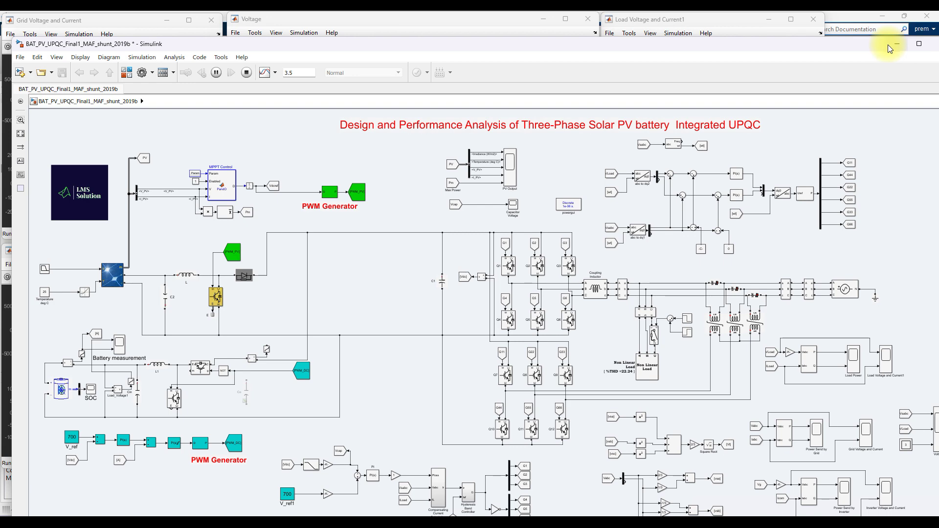
{"action": "left_click", "coordinate": [919, 44]}
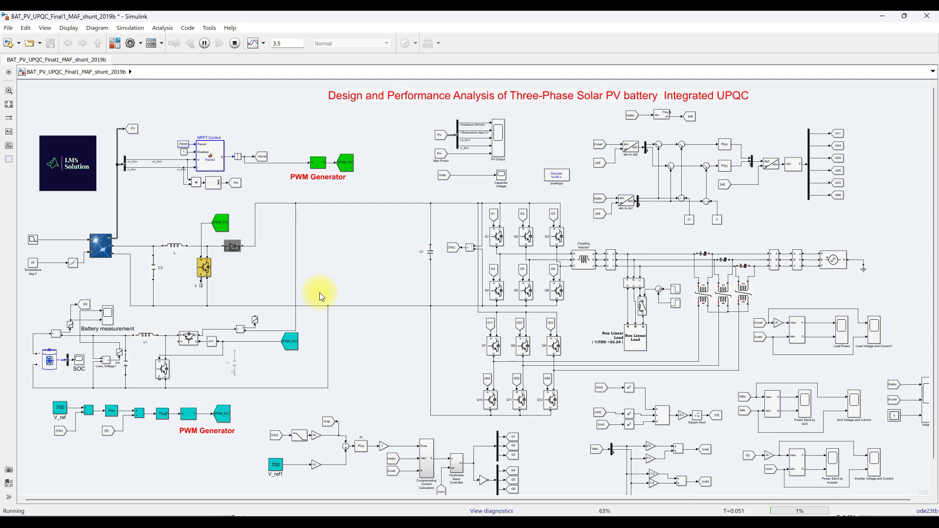
{"action": "left_click", "coordinate": [496, 149]}
{"action": "double_click", "coordinate": [496, 150]}
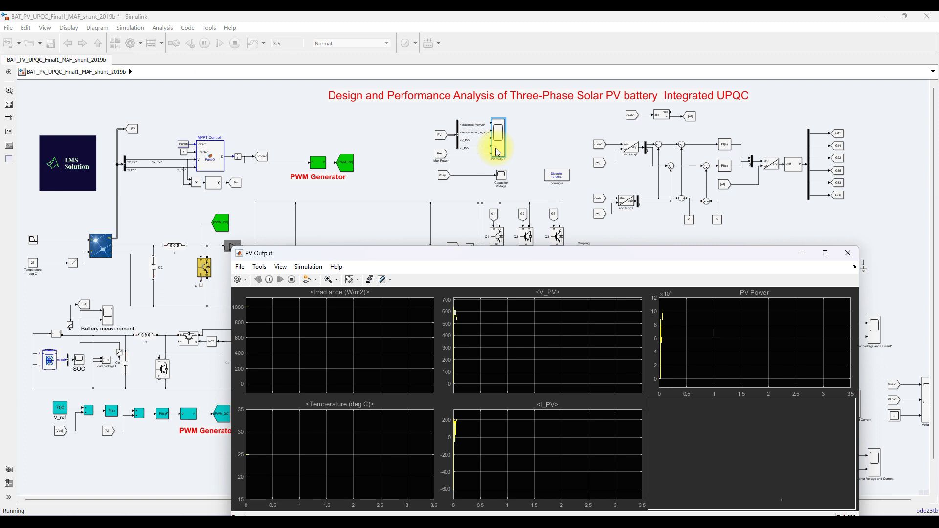
{"action": "left_click", "coordinate": [380, 151]}
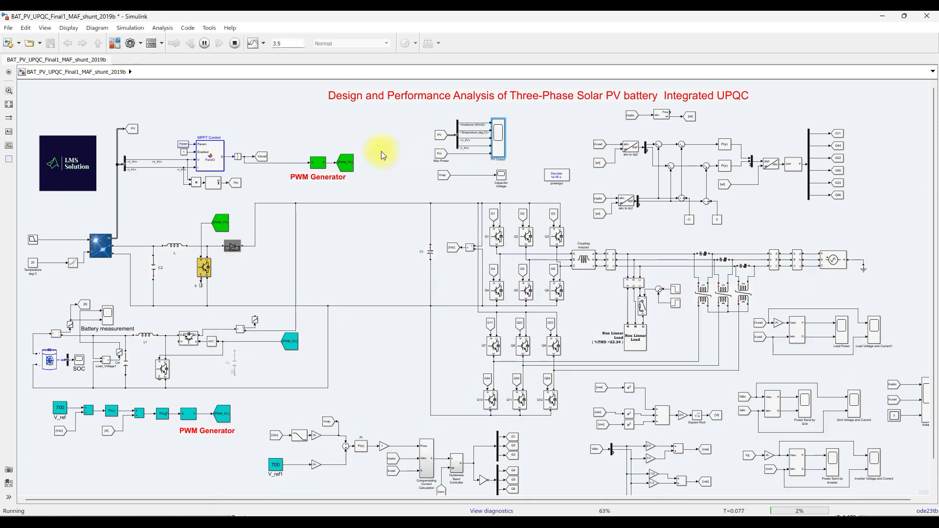
{"action": "left_click", "coordinate": [236, 44]}
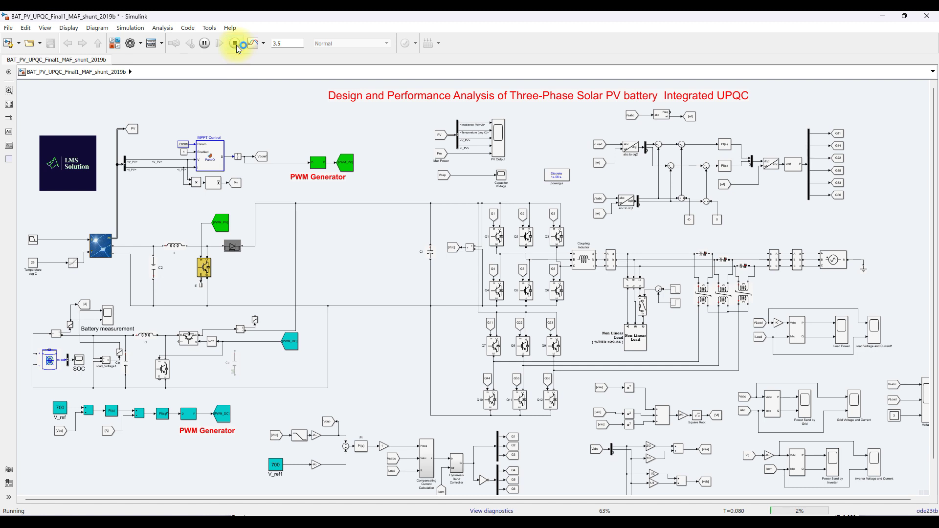